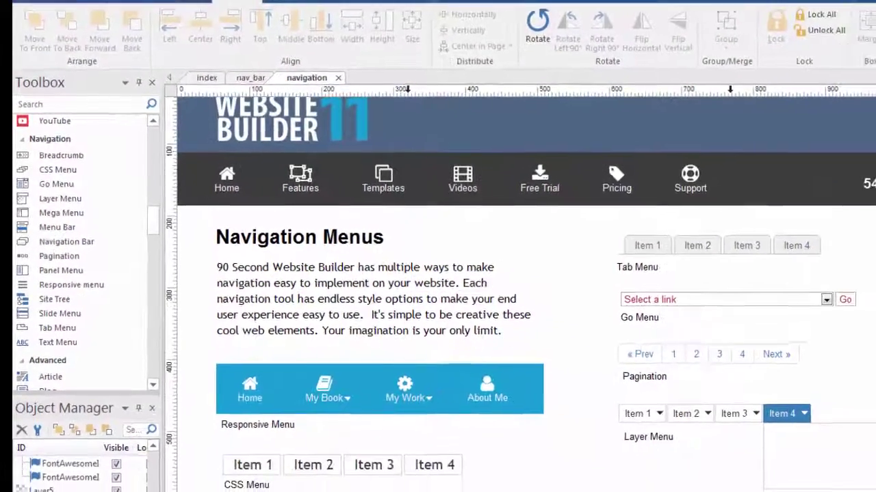
- Examine the navigation menu samples on the page and the button list in the Navigation Bar's properties
scroll(520, 287, "down", 2)
scroll(520, 294, "down", 1)
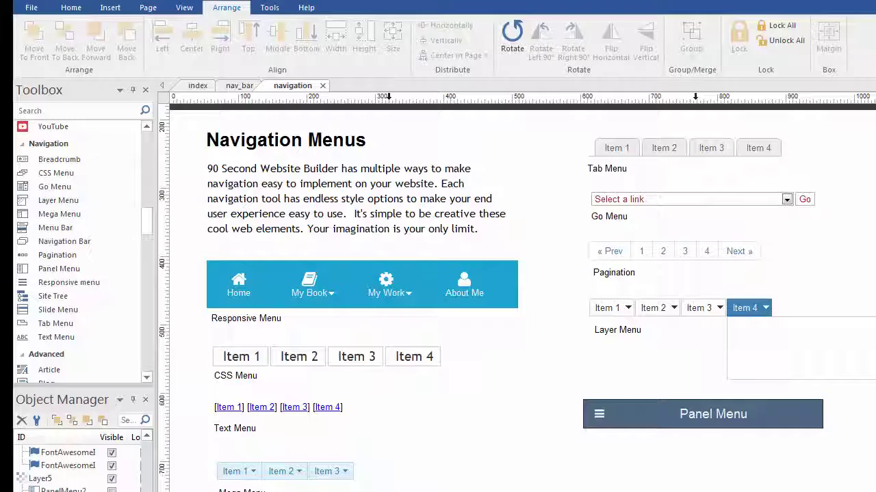
scroll(520, 295, "down", 1)
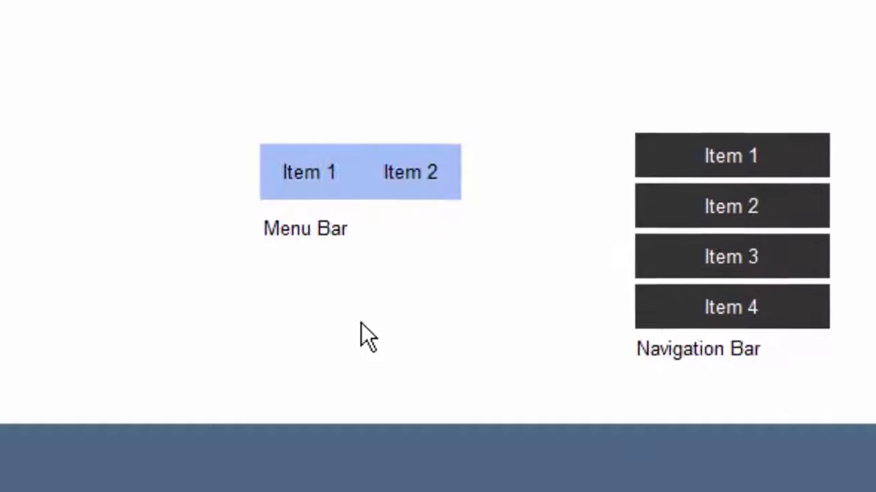
left_click(798, 130)
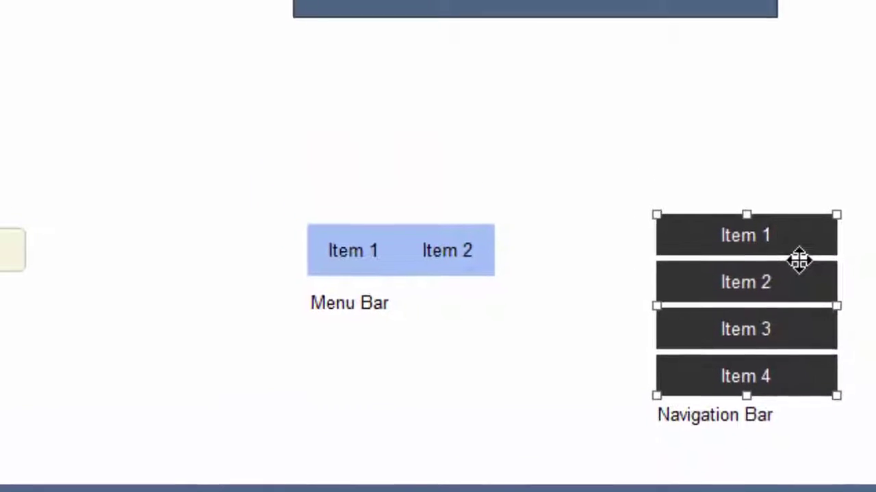
double_click(806, 206)
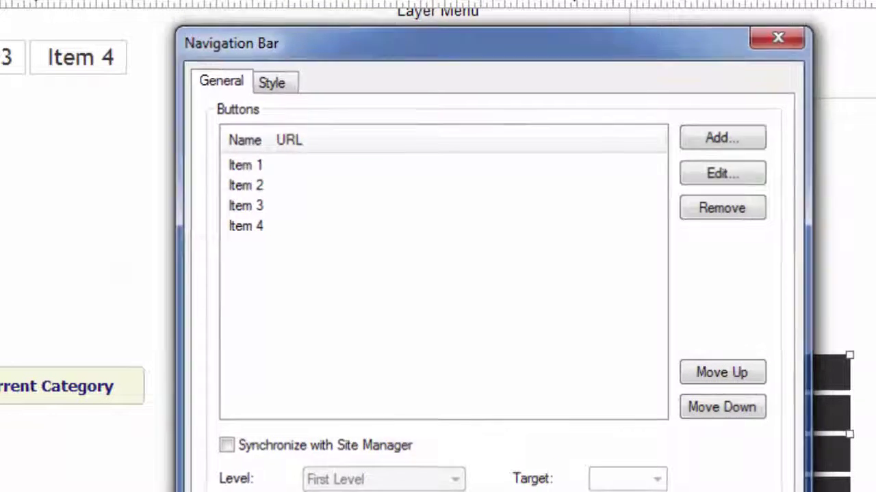
key("Return")
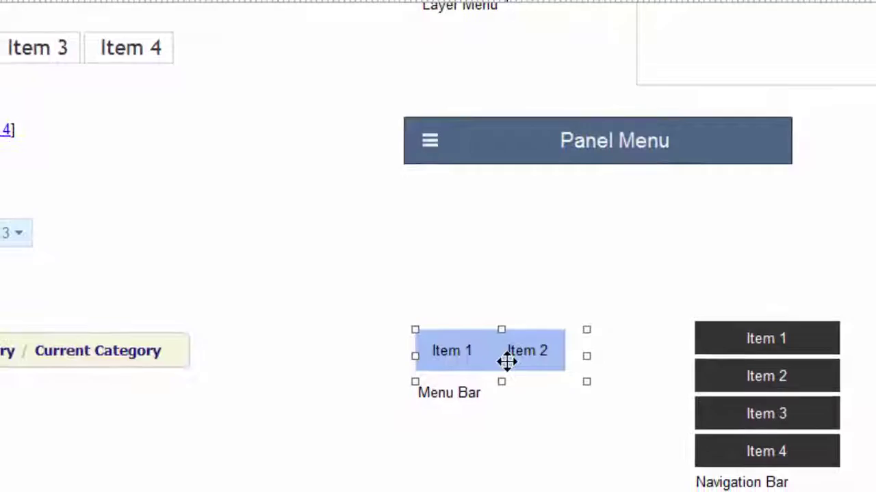
- Review the item tree, layout and orientation options in the Menu Bar's properties without changing them
double_click(511, 339)
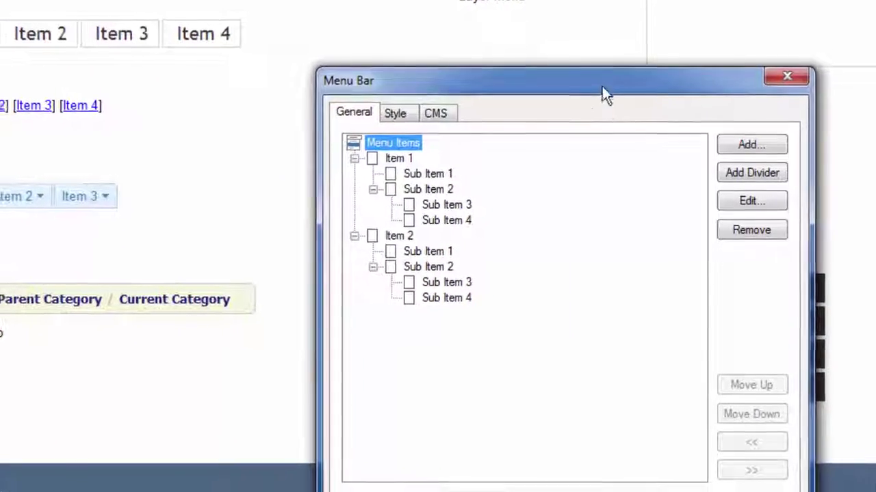
left_click_drag(586, 86, 580, 34)
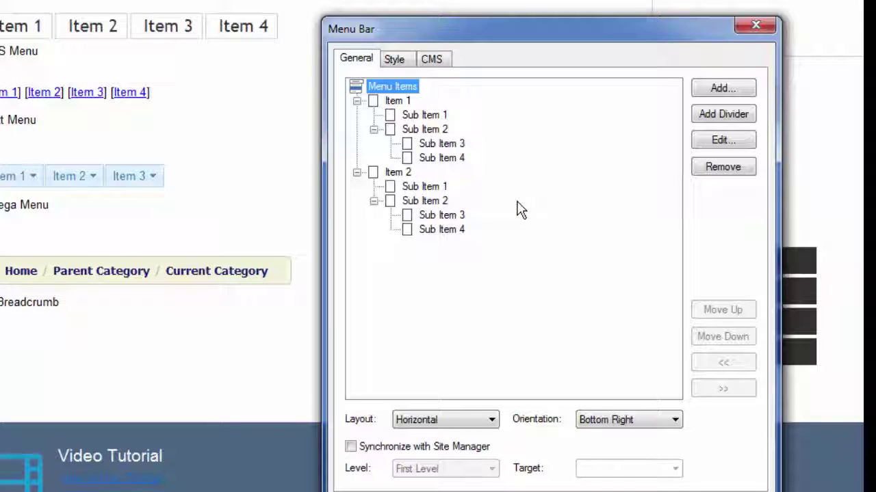
left_click_drag(546, 27, 548, 18)
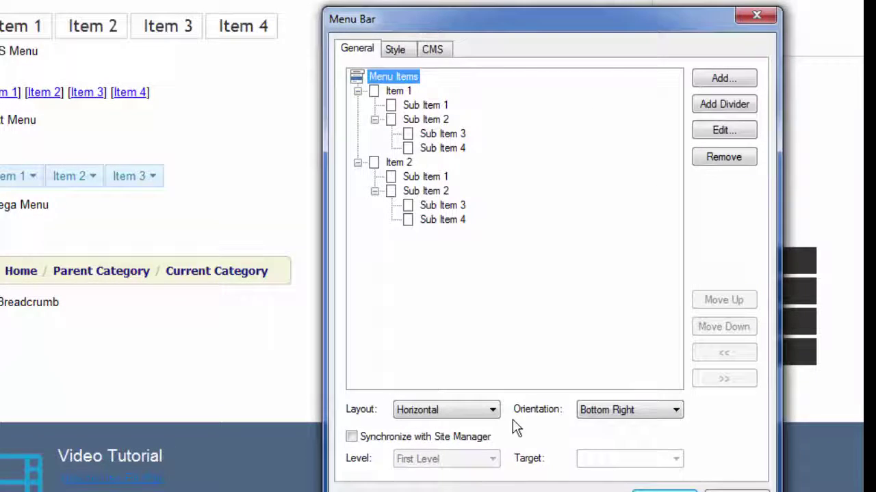
left_click(480, 412)
left_click(481, 409)
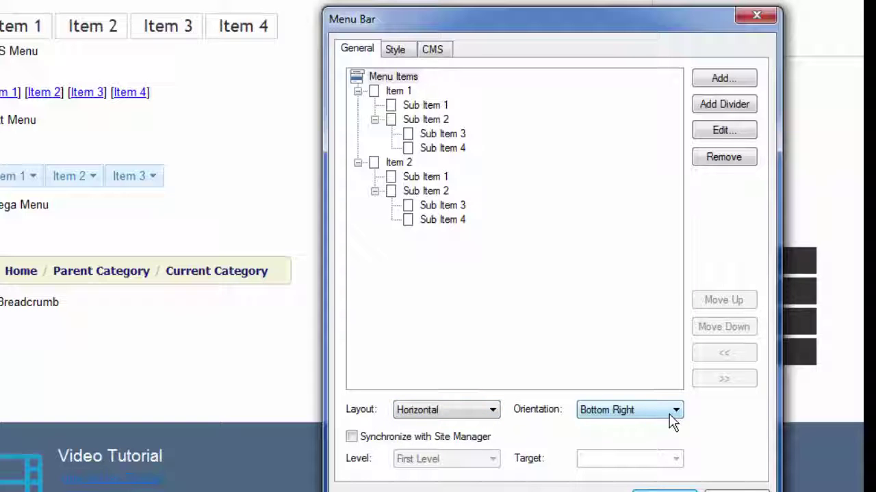
key("Return")
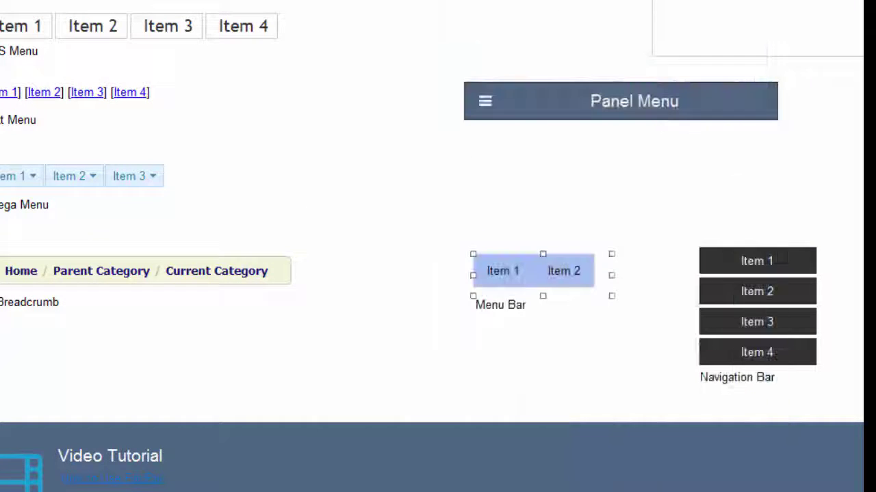
- Preview the page in the browser and check how the Menu Bar's submenus open, then return to the editor
key("F5")
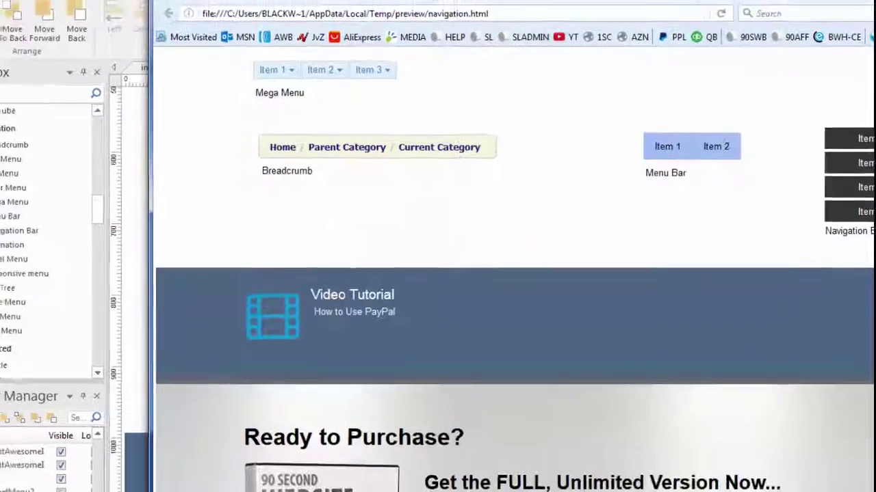
mouse_move(677, 147)
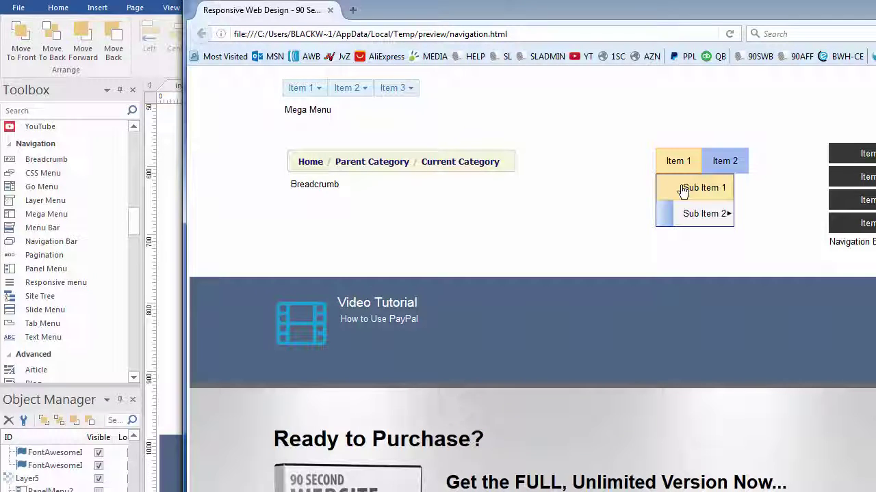
mouse_move(677, 164)
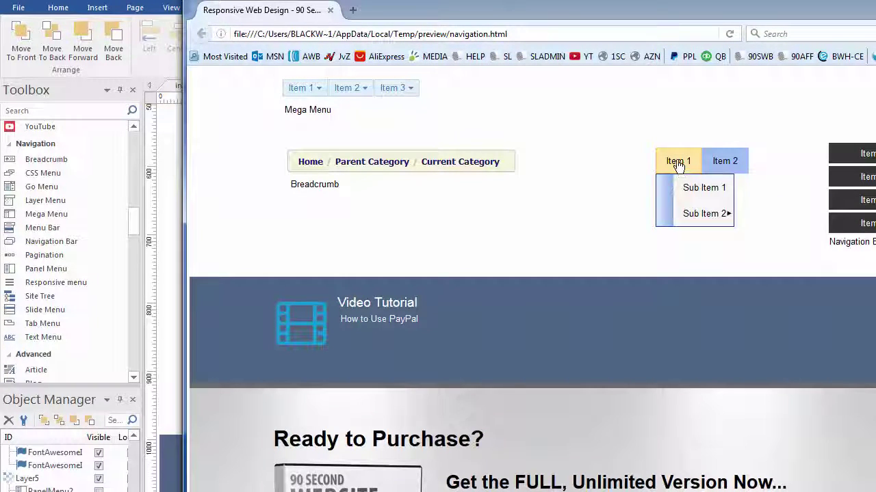
mouse_move(708, 168)
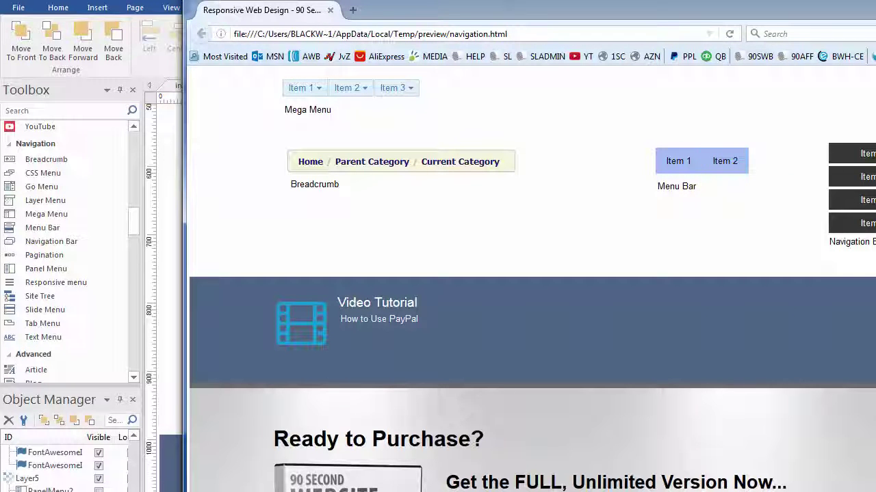
key("alt+F4")
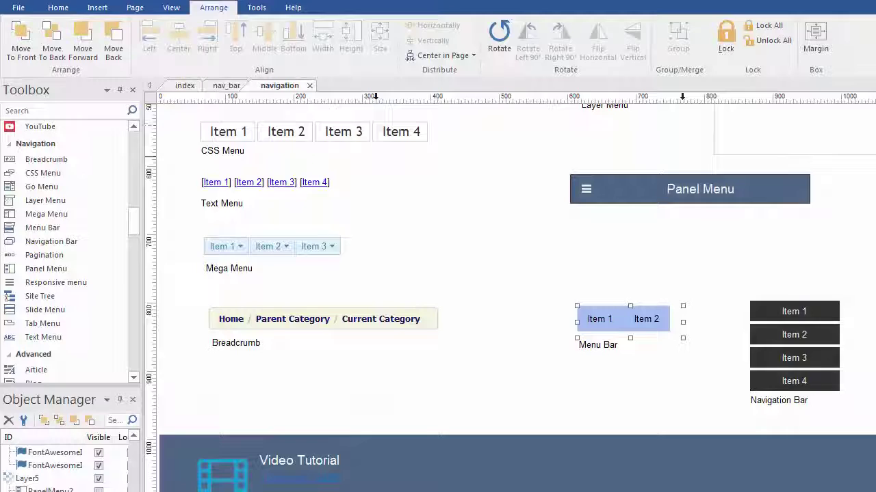
- Set the Menu Bar's submenu orientation to Upper Left in its properties
double_click(605, 318)
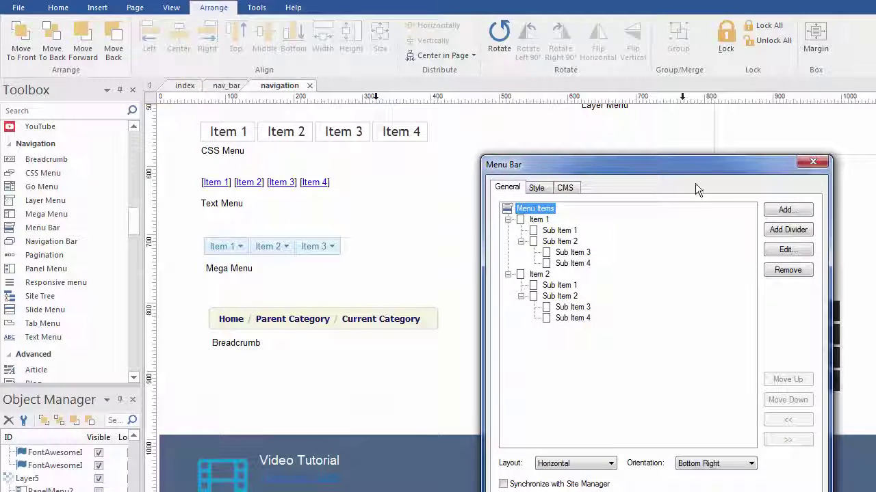
left_click_drag(685, 164, 668, 60)
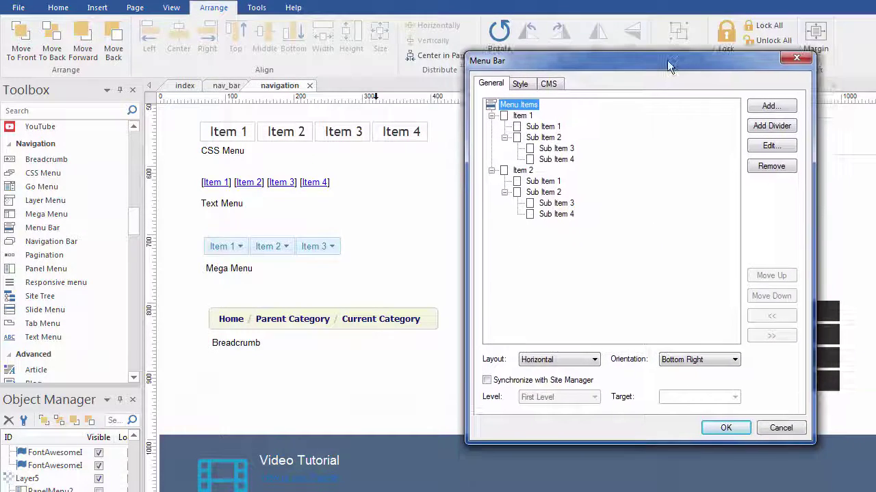
left_click(733, 360)
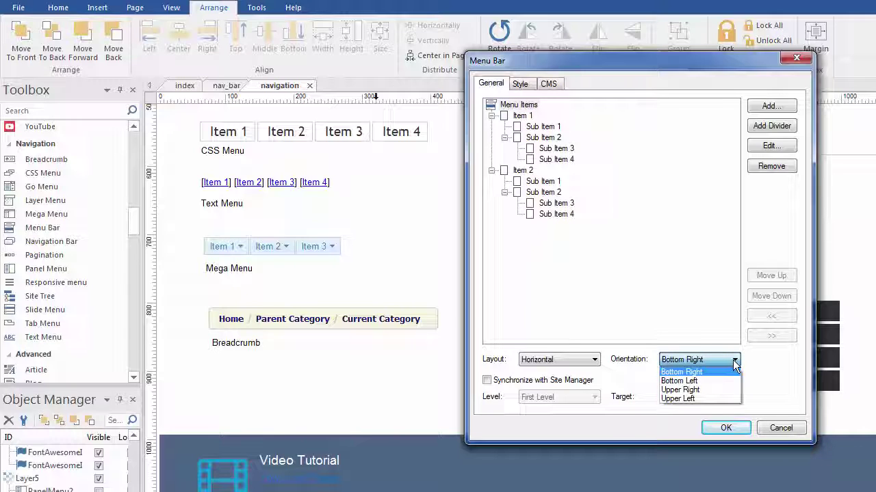
left_click(703, 399)
left_click(726, 427)
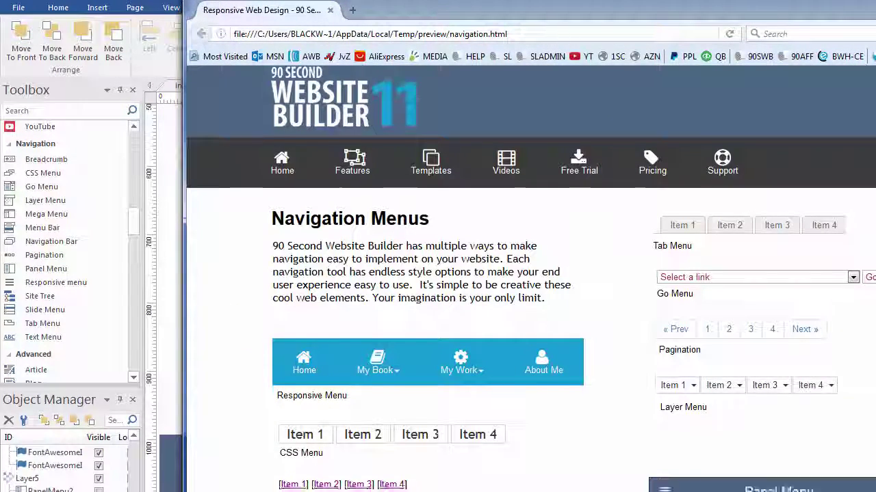
- Check in the browser preview how the Menu Bar's submenus unfold with the Upper Left orientation, and close the preview
scroll(530, 274, "down", 5)
mouse_move(677, 318)
mouse_move(676, 286)
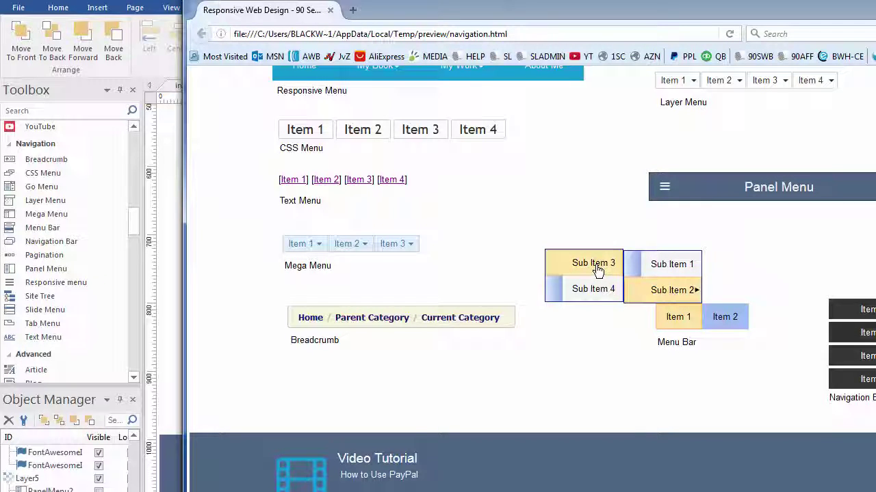
key("alt+F4")
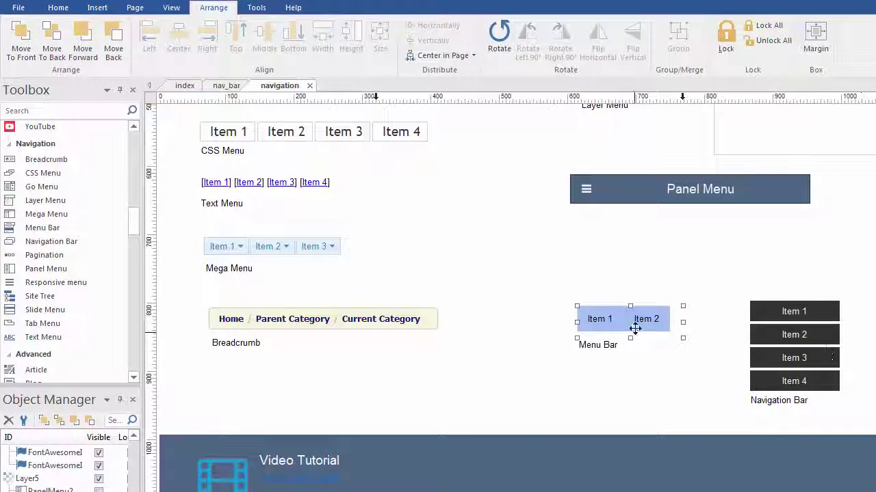
- Reopen the Menu Bar's properties and choose a different submenu orientation in place of Upper Left
double_click(636, 326)
left_click_drag(773, 164, 755, 86)
left_click(739, 399)
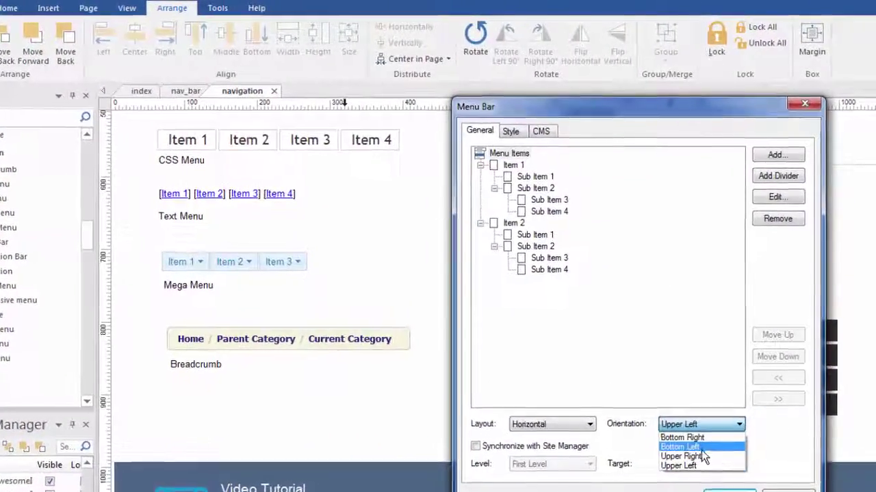
left_click(684, 451)
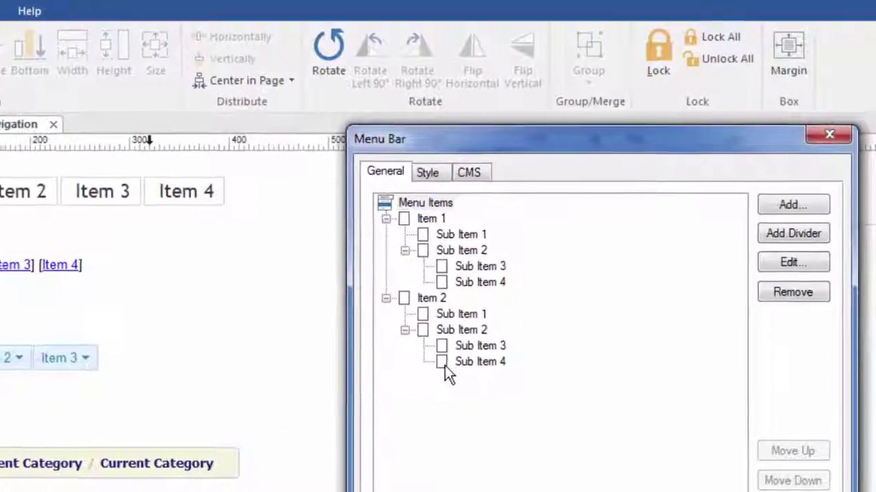
- Add a divider to the menu items and nest it beneath Sub Item 3 in the Item 2 branch
left_click(394, 225)
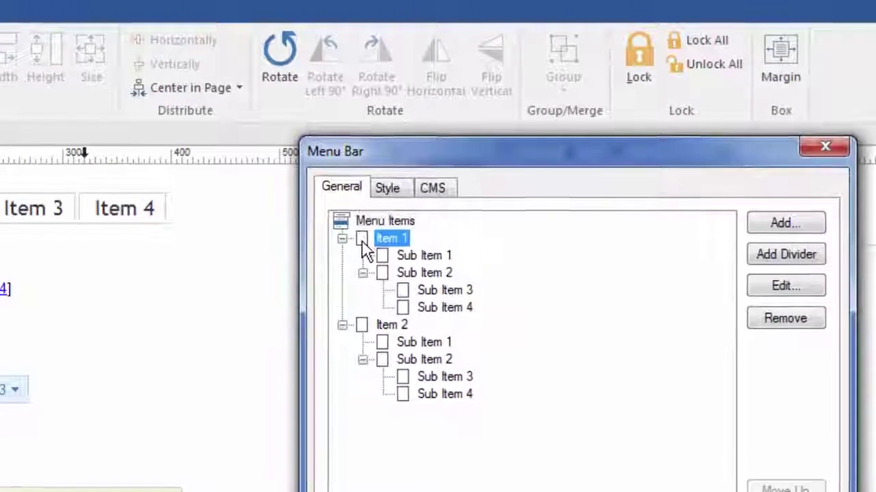
left_click(373, 263)
left_click(373, 279)
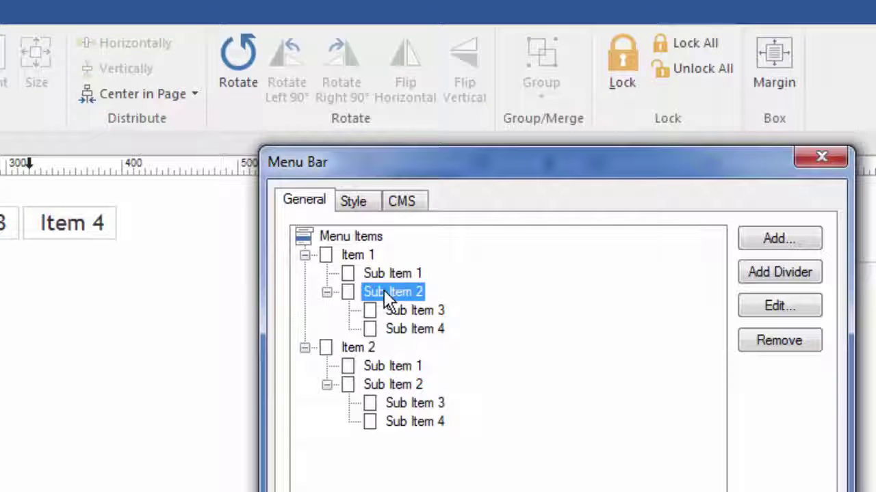
left_click(252, 241)
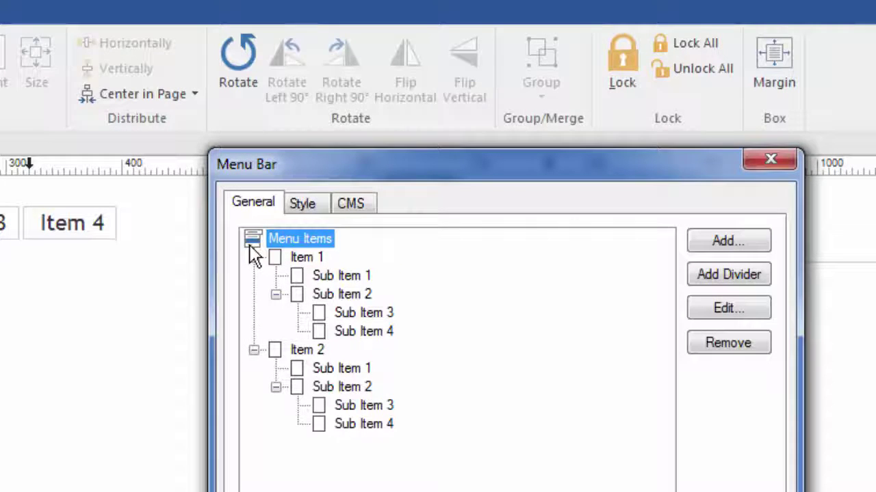
left_click(738, 278)
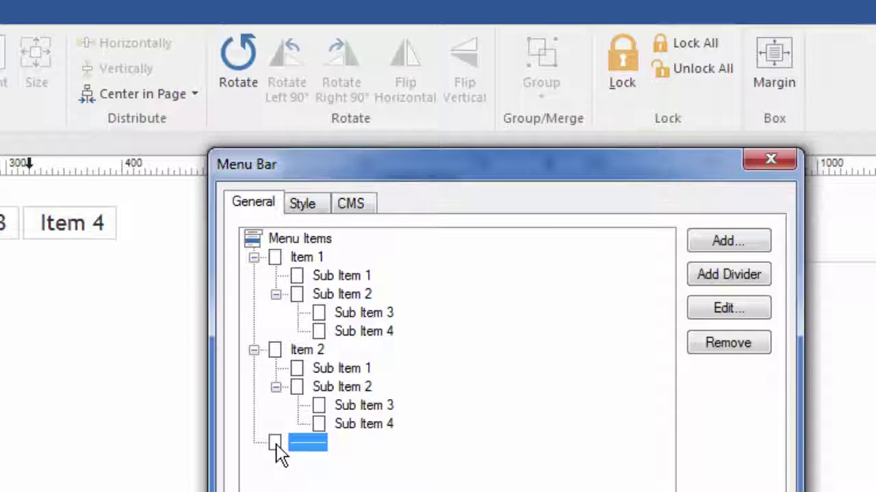
left_click_drag(288, 448, 317, 406)
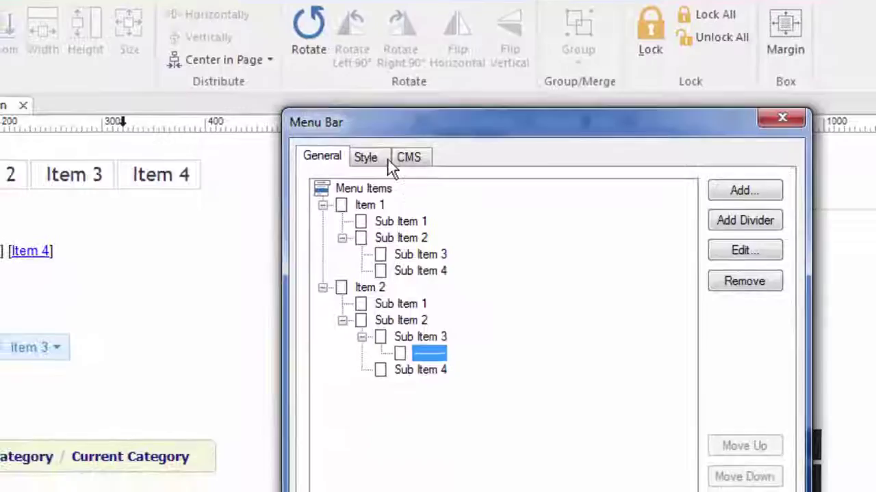
- Examine the Menu Bar's style settings, including the template, animation, divider character, divider color and main menu options
left_click(386, 147)
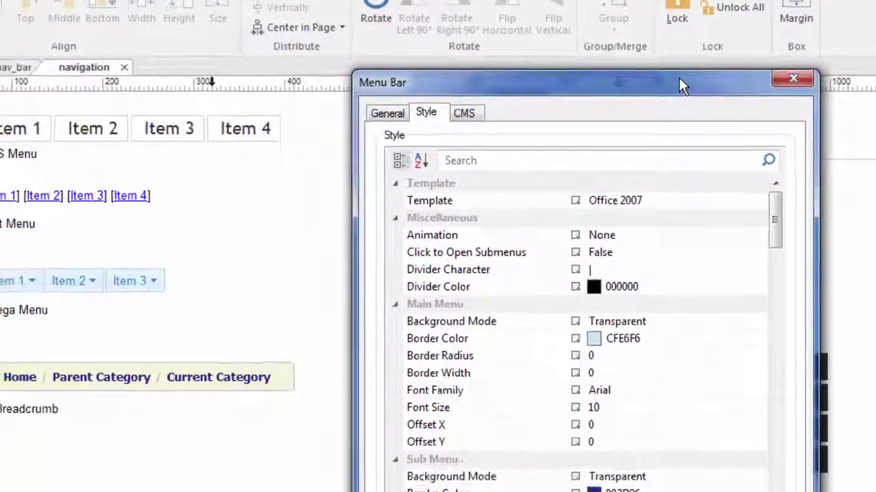
left_click_drag(678, 77, 668, 49)
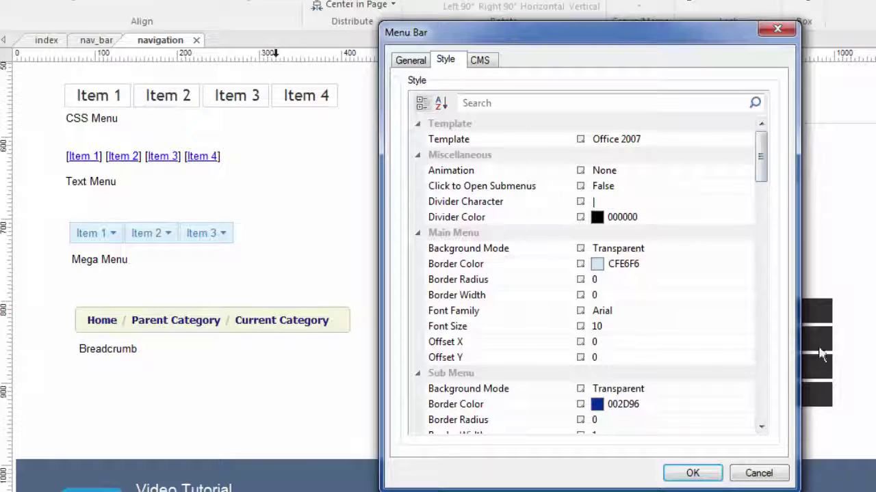
mouse_move(762, 156)
left_mouse_down()
mouse_move(764, 404)
mouse_move(777, 156)
left_mouse_up()
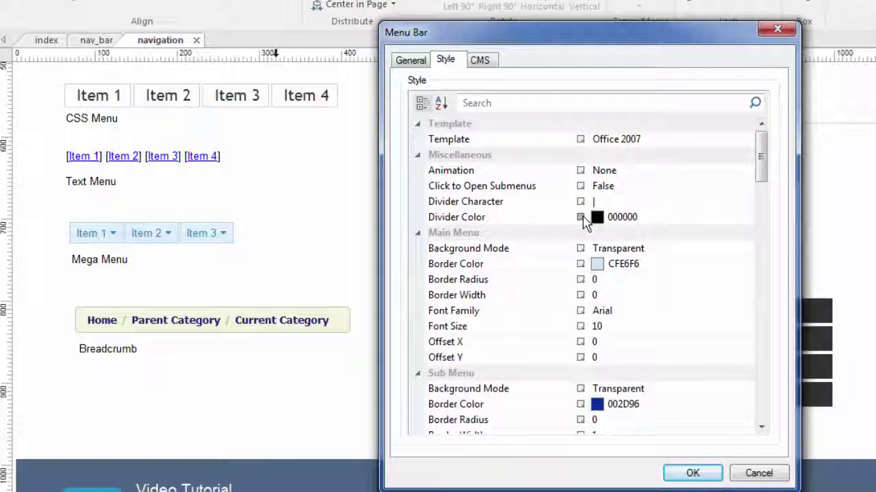
left_click(640, 176)
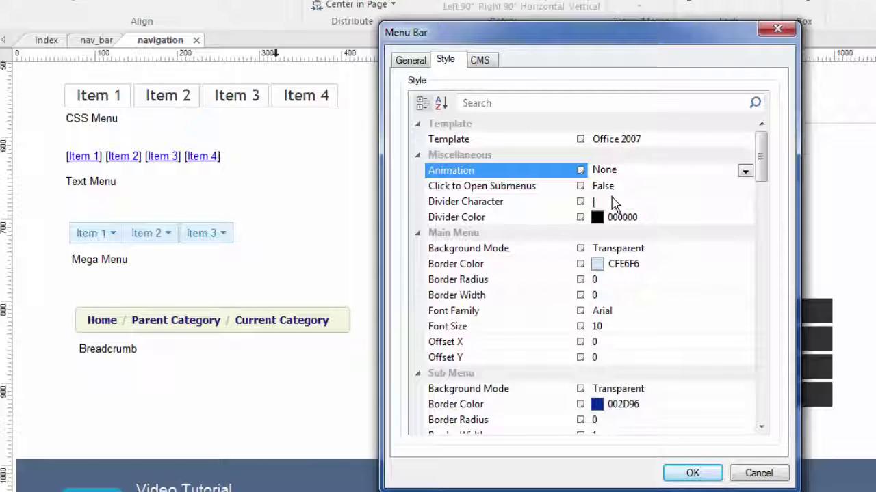
left_click(627, 202)
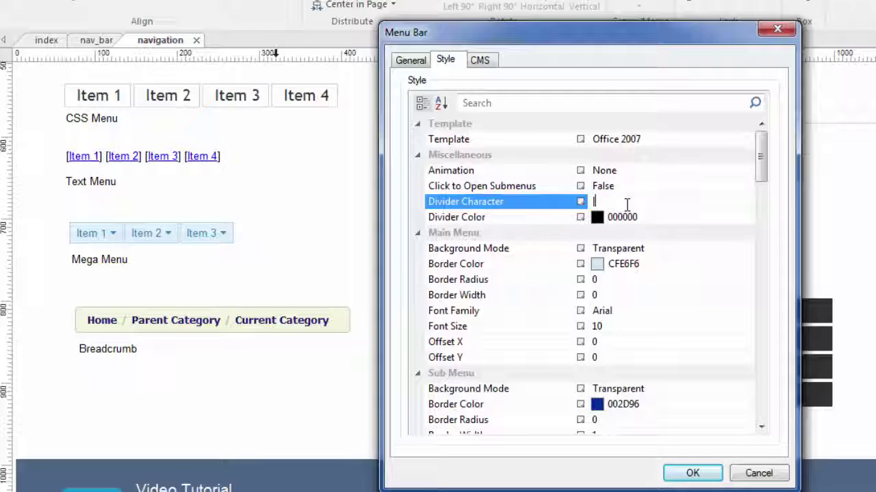
left_click(640, 219)
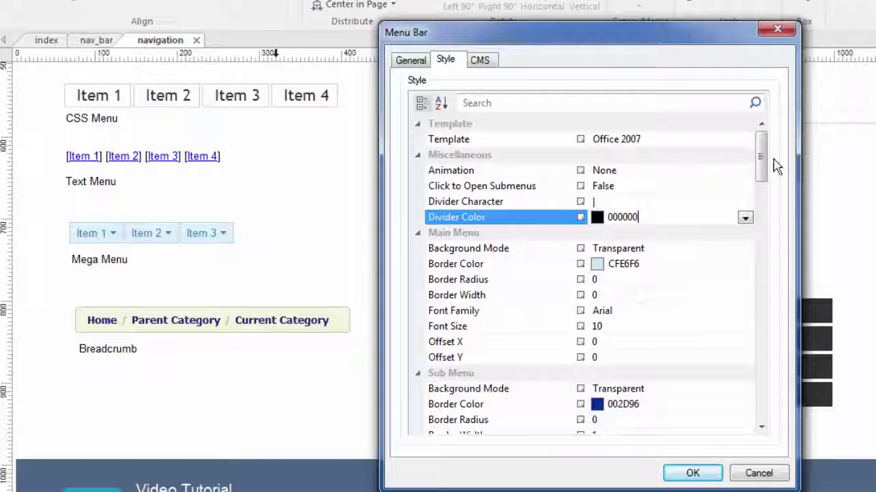
mouse_move(764, 160)
left_mouse_down()
mouse_move(777, 226)
mouse_move(763, 260)
mouse_move(762, 399)
mouse_move(761, 150)
left_mouse_up()
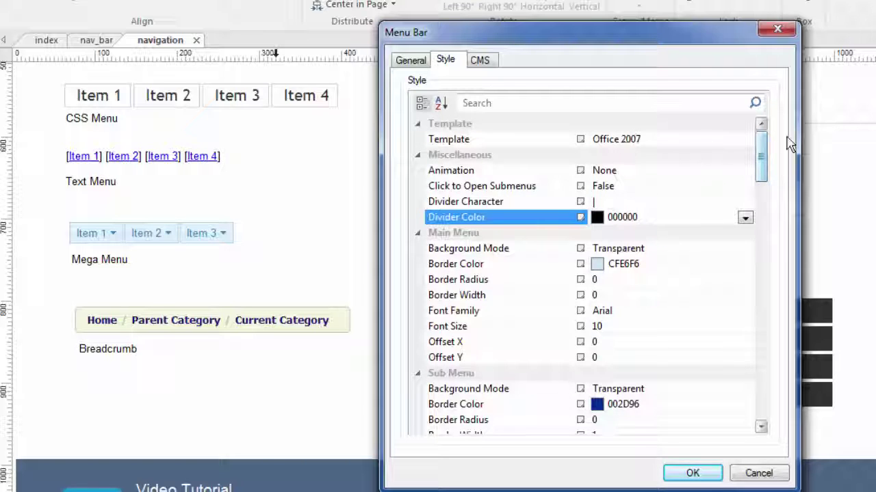
- Apply the Apple Glass template to the Menu Bar in place of Office 2007 and look through its style settings
left_click(692, 145)
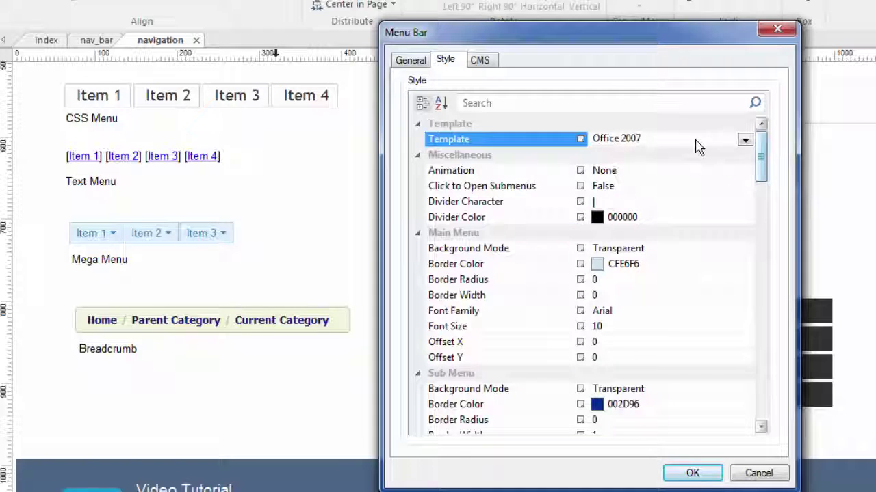
left_click(744, 140)
left_click_drag(752, 362, 753, 189)
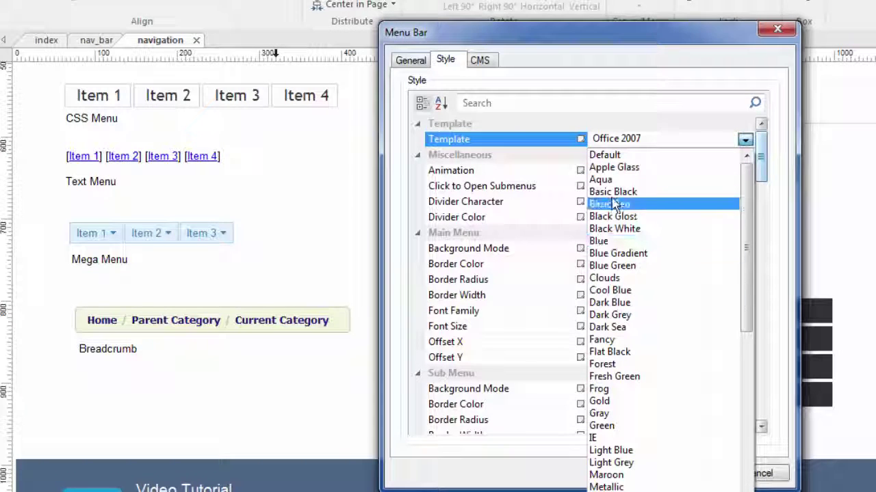
left_click(615, 169)
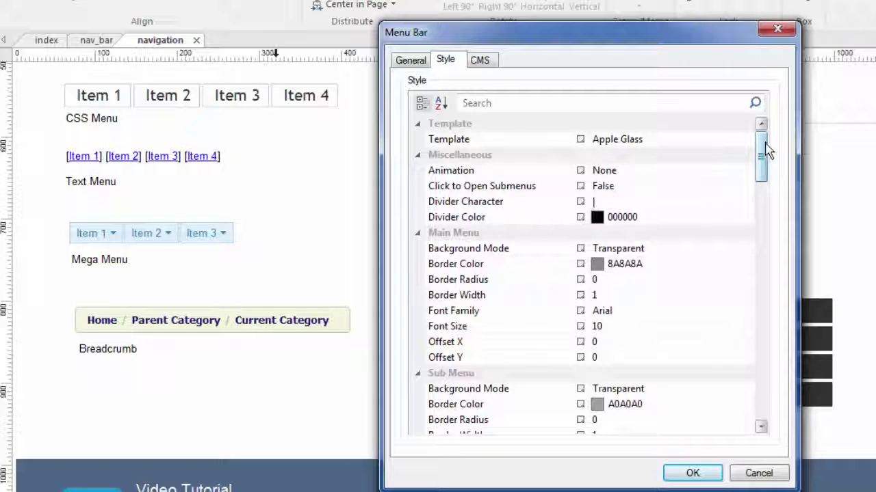
left_click_drag(766, 152, 773, 395)
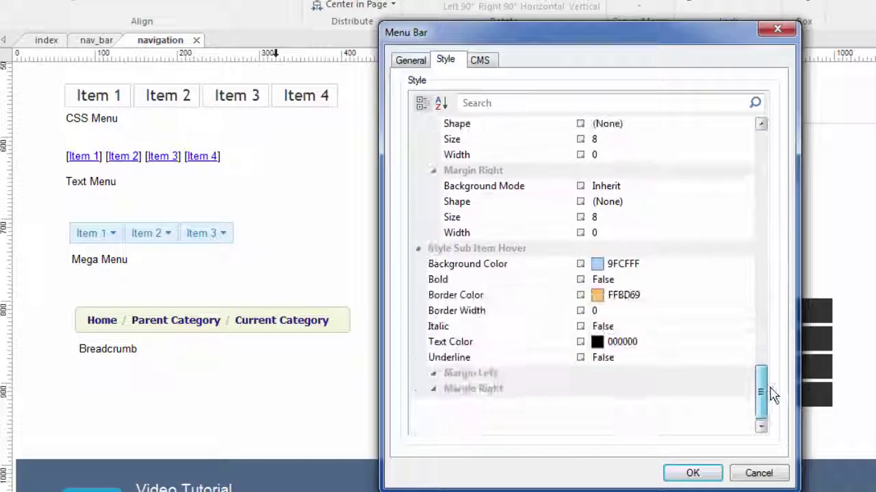
scroll(588, 328, "up", 1)
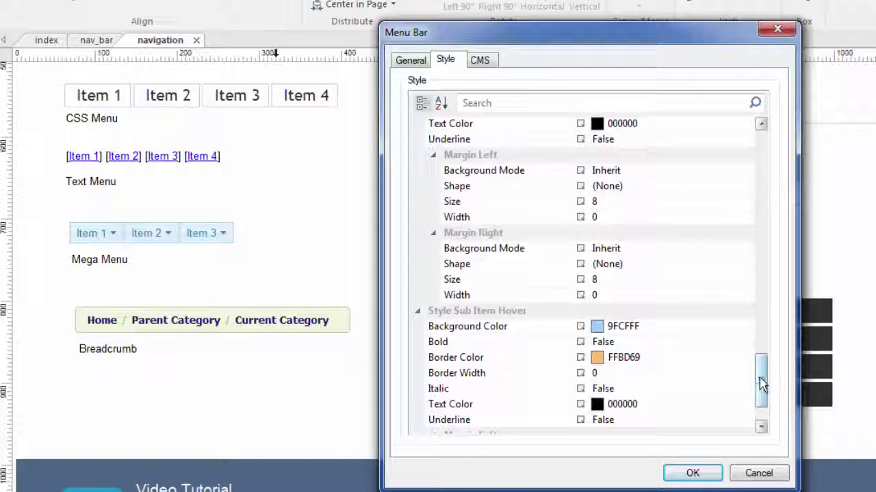
left_click_drag(761, 385, 768, 156)
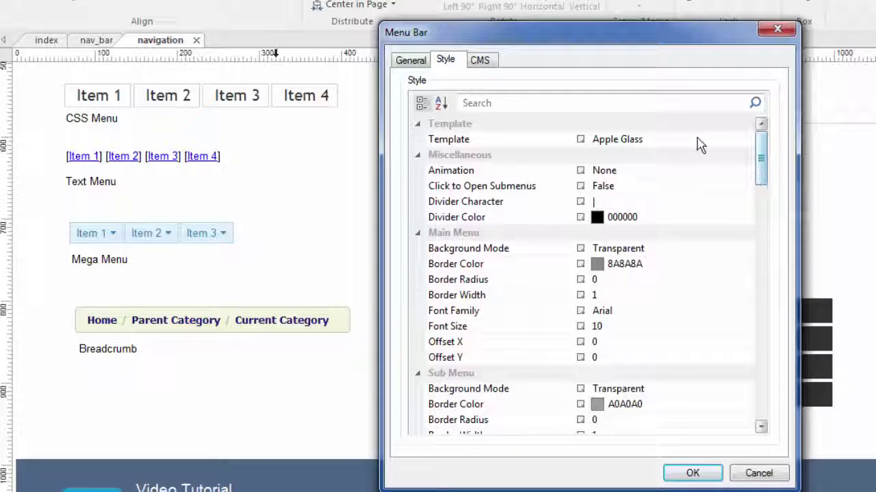
- Change the Menu Bar's style template to Forest and apply the settings to the page
left_click(744, 139)
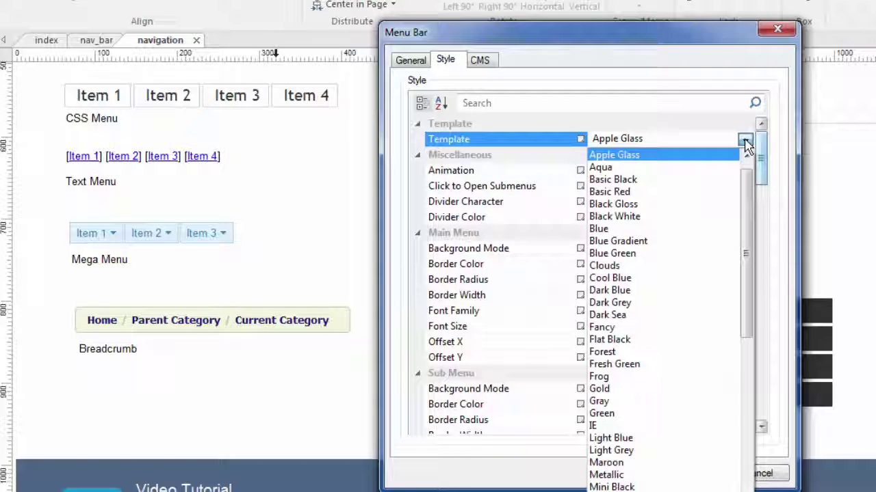
left_click(621, 352)
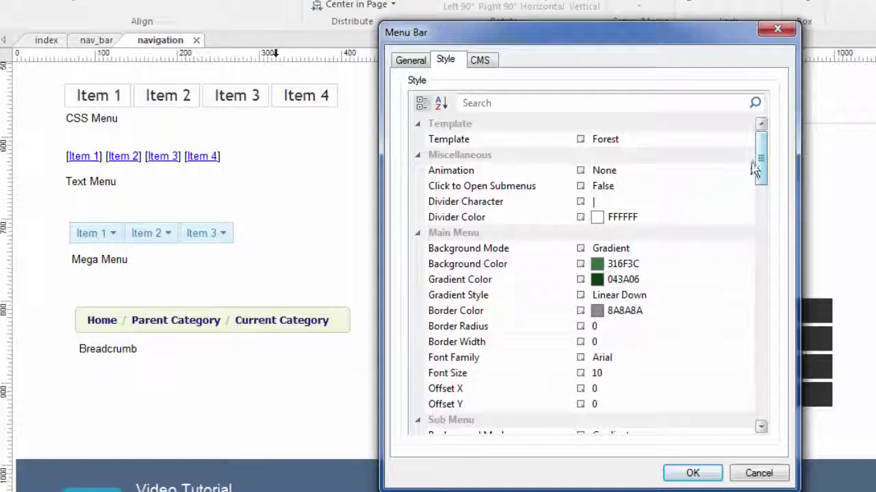
left_click_drag(760, 157, 772, 414)
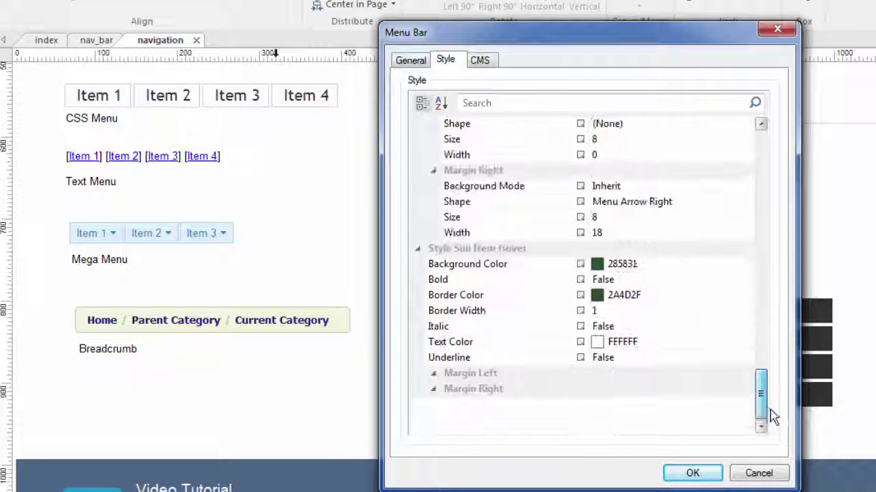
left_click(712, 472)
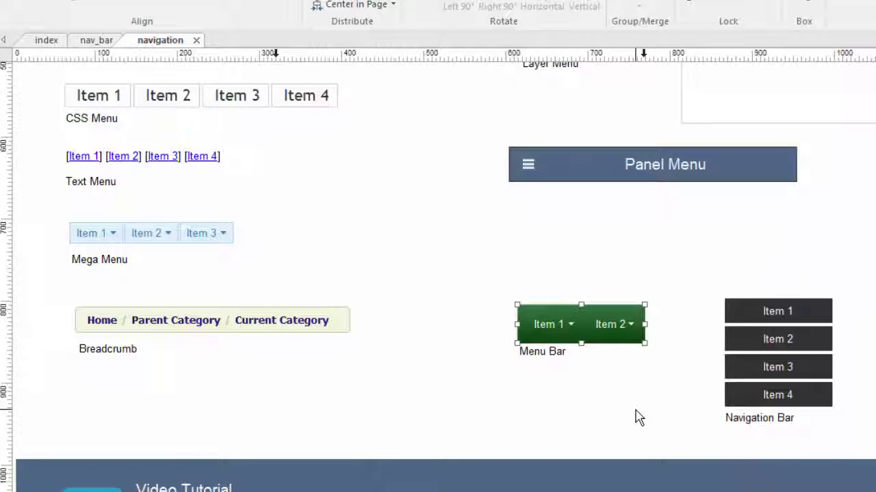
- Preview the page in the browser, check how the Menu Bar's Item 1 and Item 2 submenus unfold, and close the preview
key("F5")
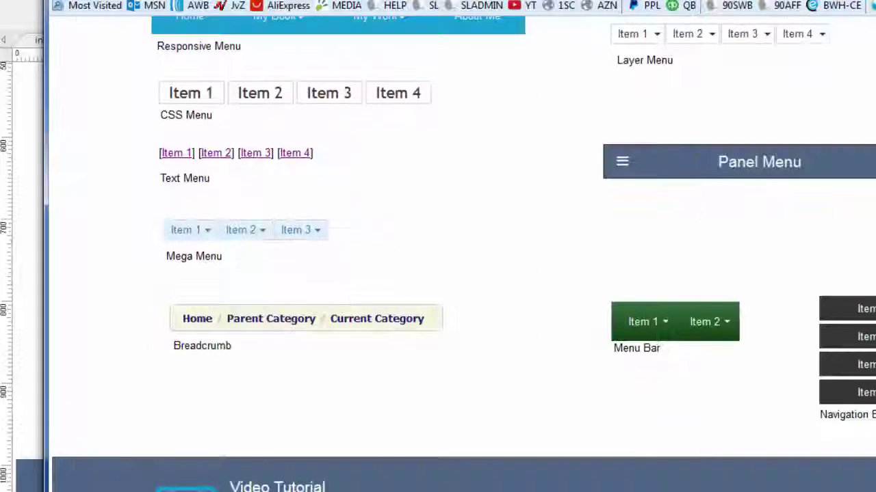
scroll(675, 322, "down", 3)
mouse_move(656, 235)
mouse_move(657, 294)
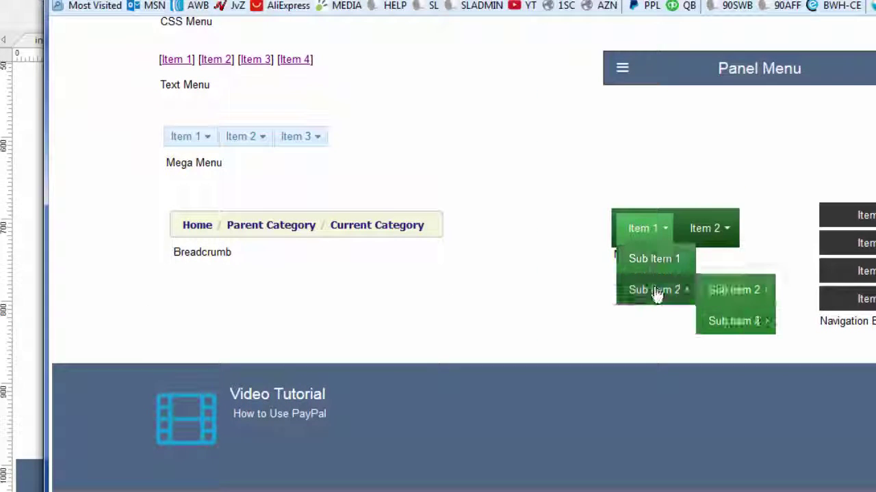
mouse_move(707, 233)
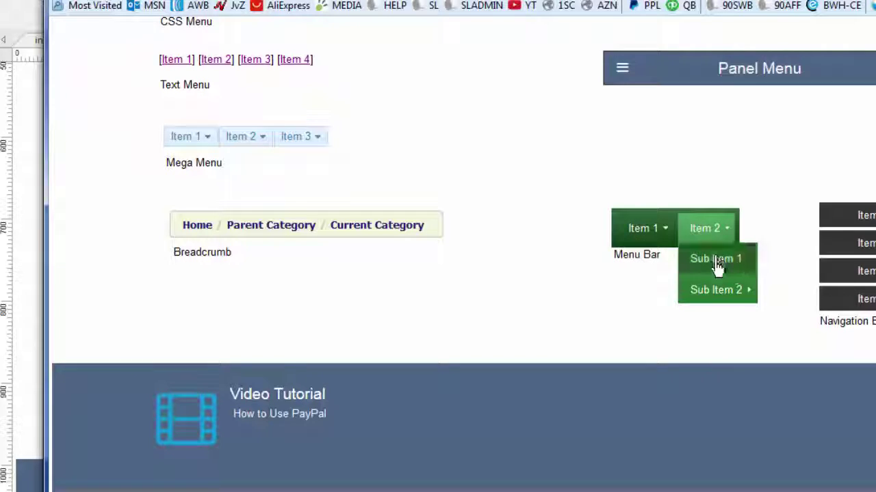
mouse_move(717, 290)
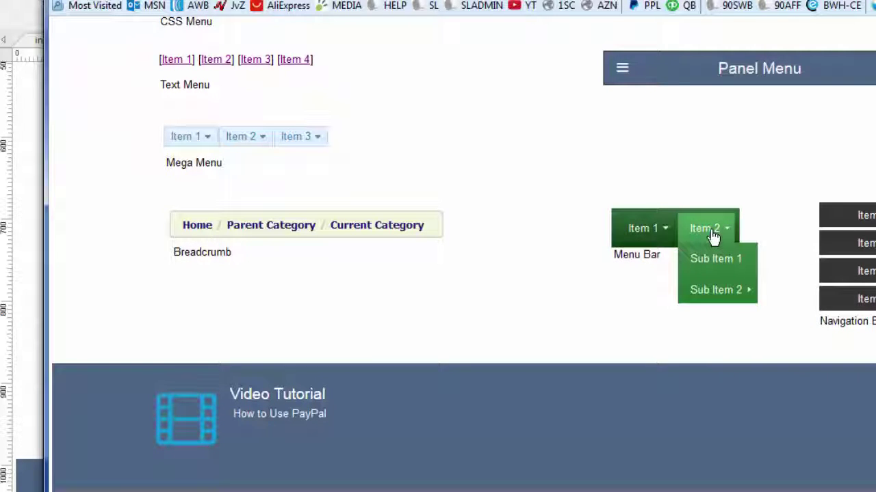
key("alt+F4")
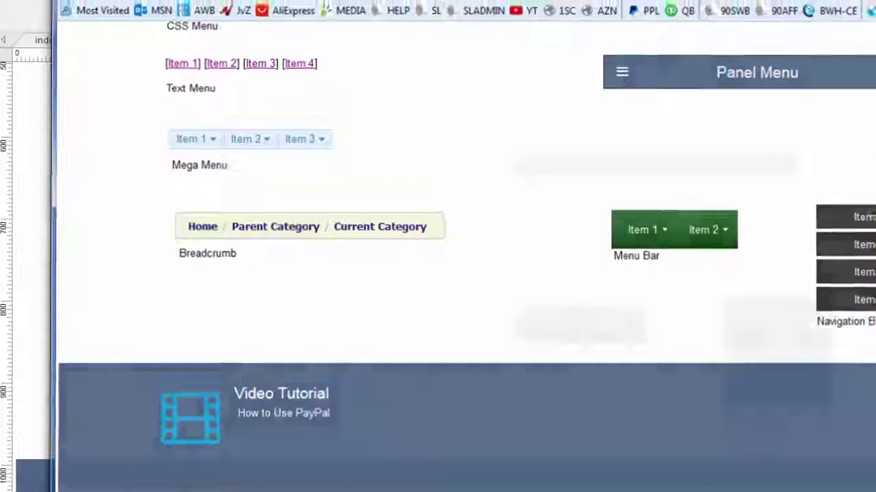
- Reopen the Menu Bar's properties, set its style template to jQuery UI, and apply the change
double_click(554, 316)
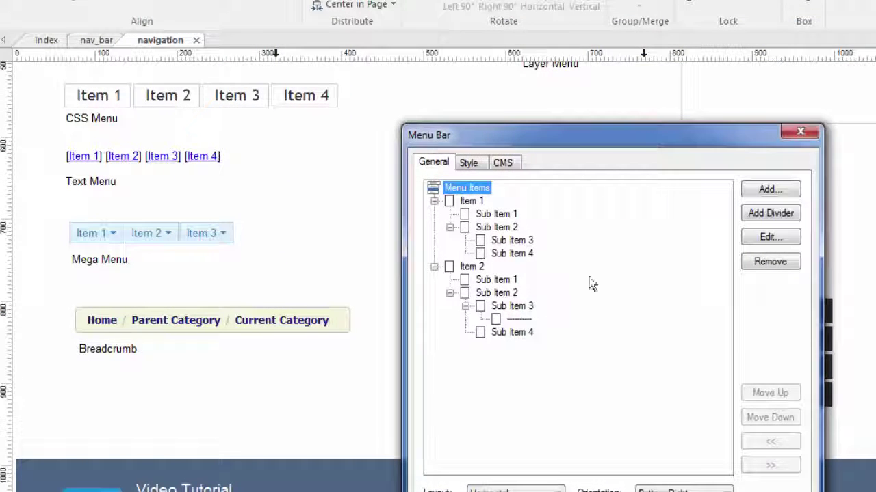
left_click(472, 91)
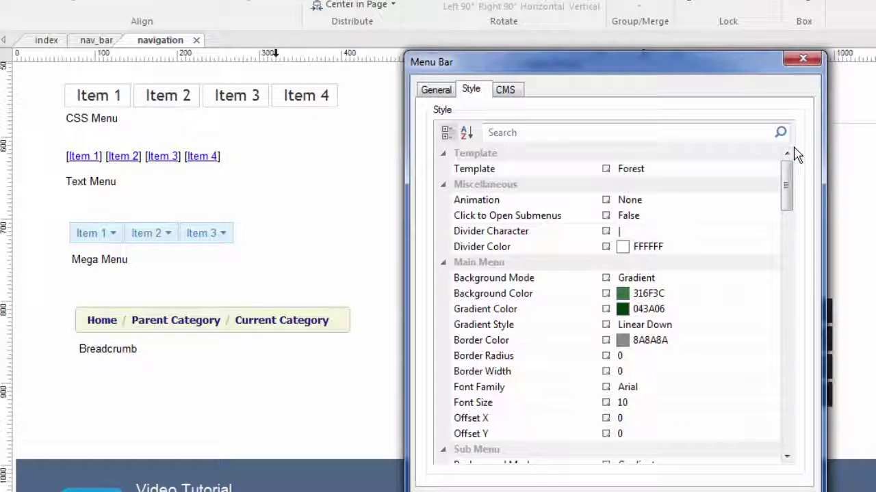
left_click(761, 171)
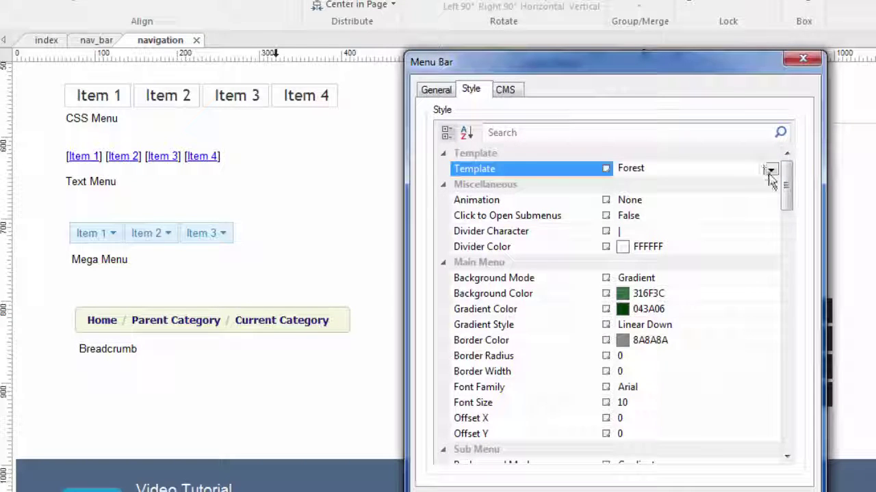
left_click(770, 170)
left_click_drag(772, 322, 782, 448)
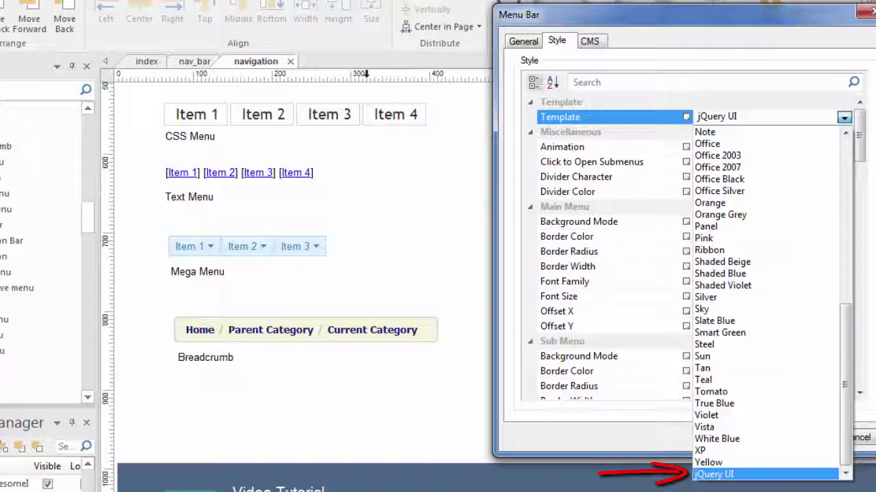
left_click(729, 475)
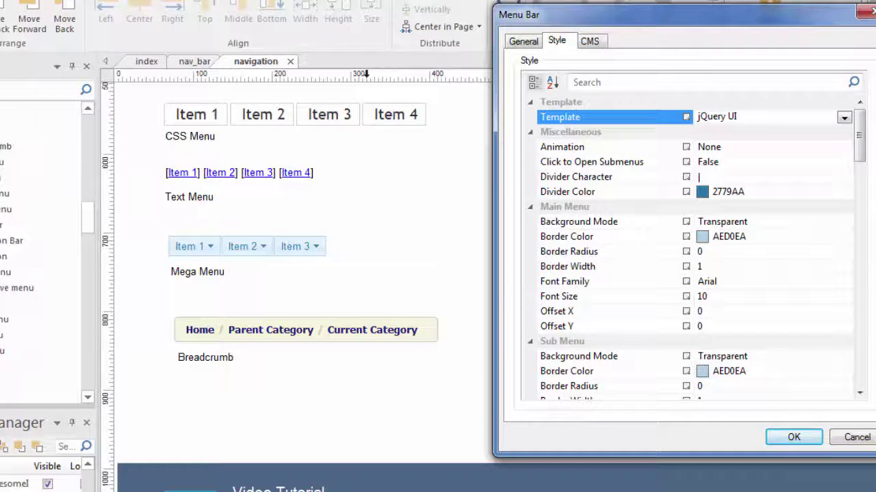
key("Return")
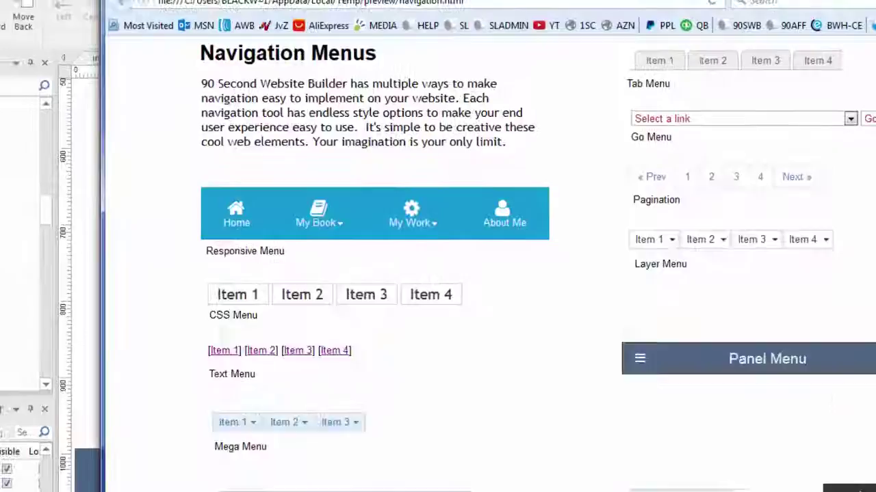
- Check the restyled Menu Bar in the browser preview and return to the page editor
scroll(752, 393, "down", 3)
mouse_move(677, 417)
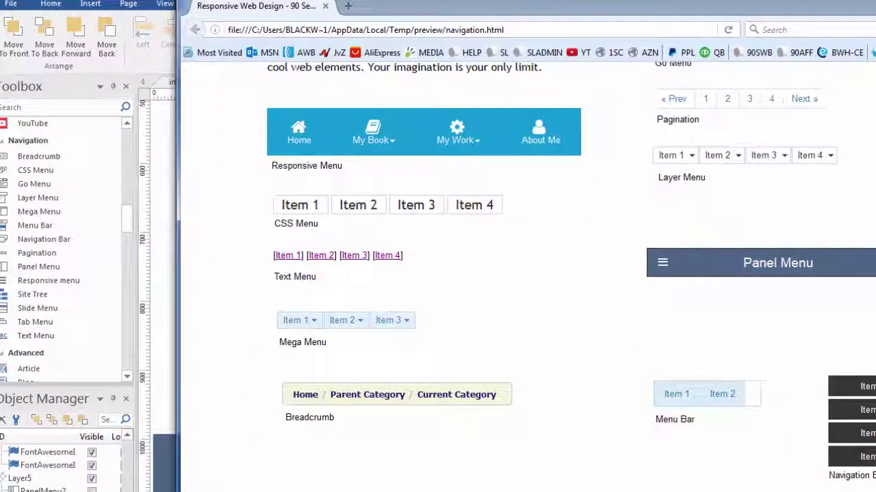
key("alt+Tab")
- Open the Menu Bar's properties again from the navigation page
left_click(658, 313)
double_click(658, 313)
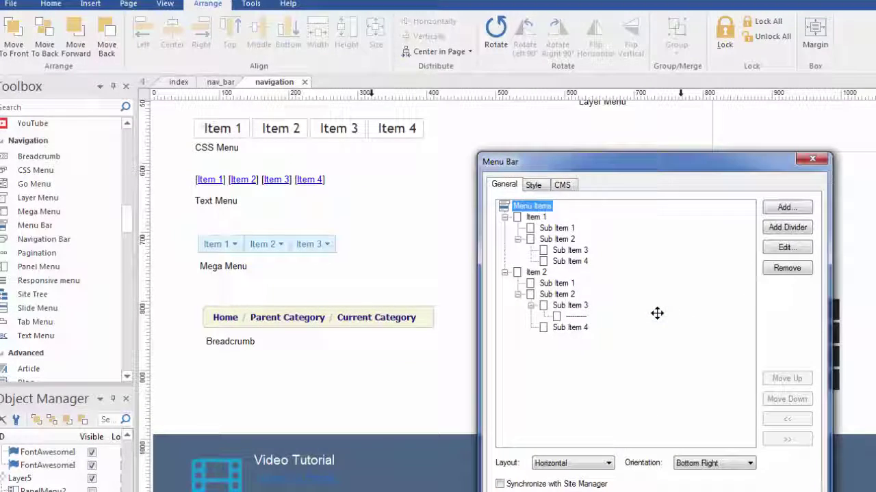